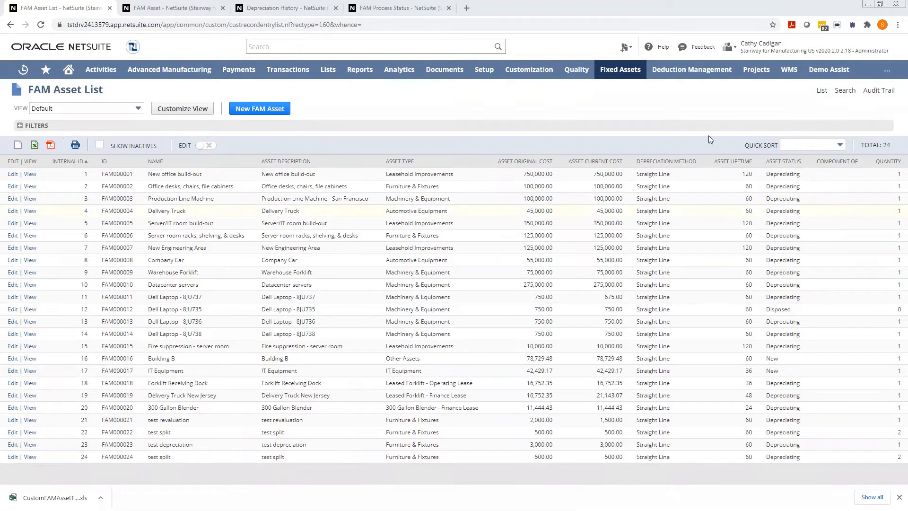
# From the FAM Asset List, bring up the Fixed Assets > Transactions submenu
pyautogui.moveTo(607, 74)
pyautogui.moveTo(629, 147)
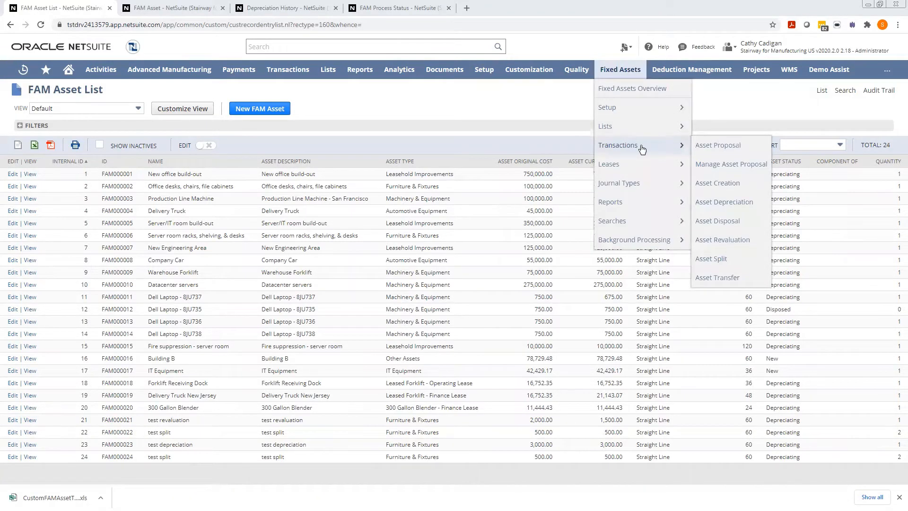
# Depreciate Headquarters' Furniture & Fixtures assets for the 02/28/2021 period
pyautogui.click(709, 201)
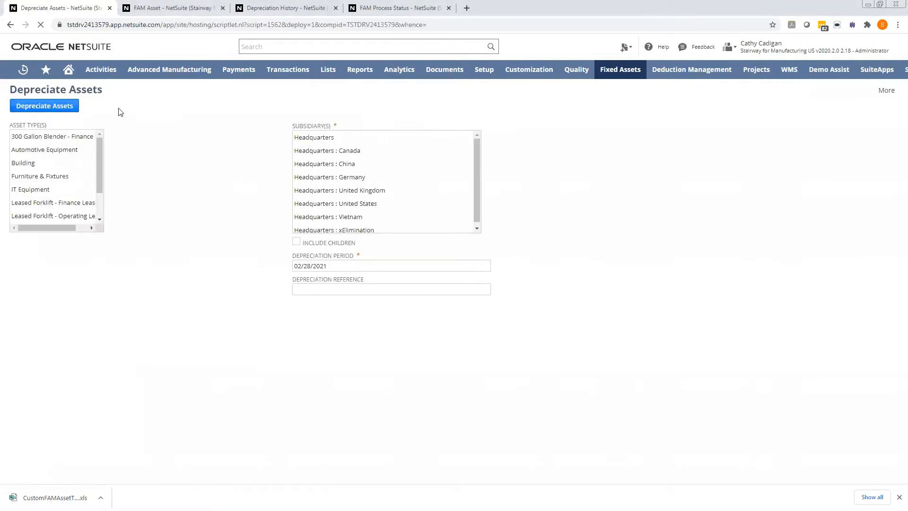
pyautogui.click(45, 178)
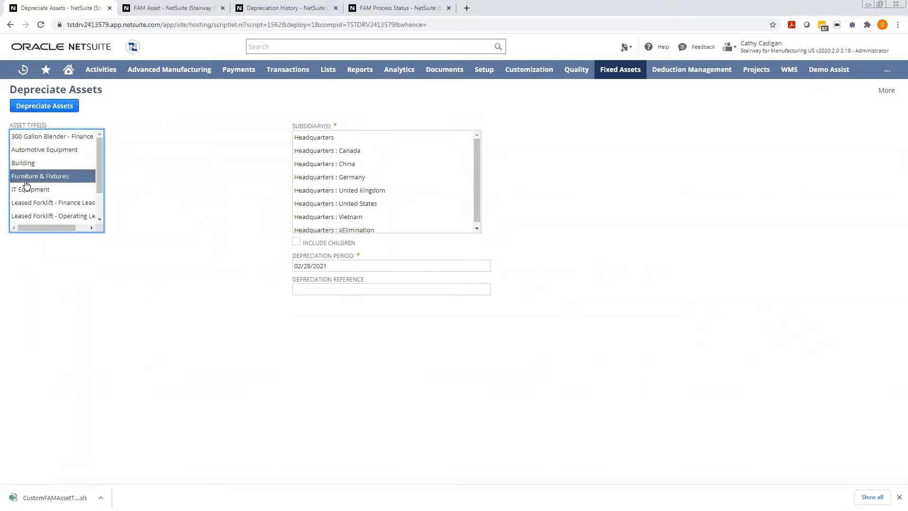
pyautogui.click(328, 140)
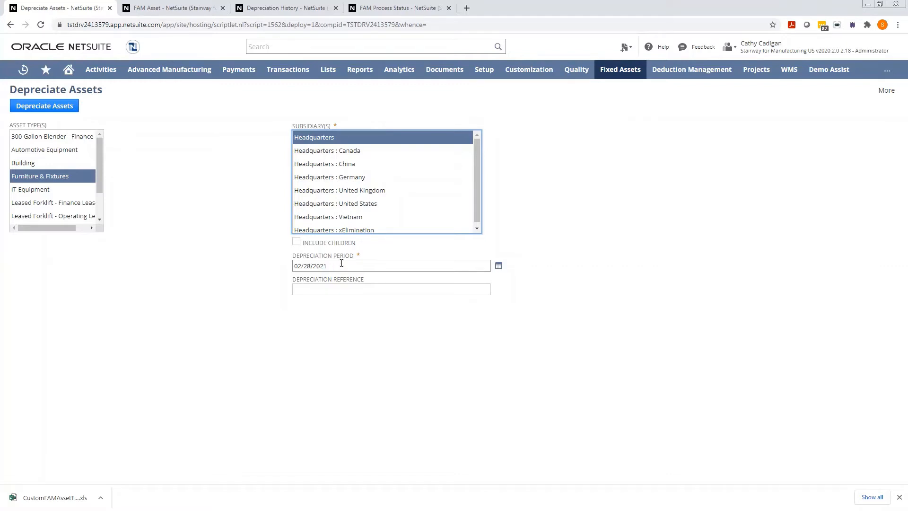
pyautogui.click(33, 111)
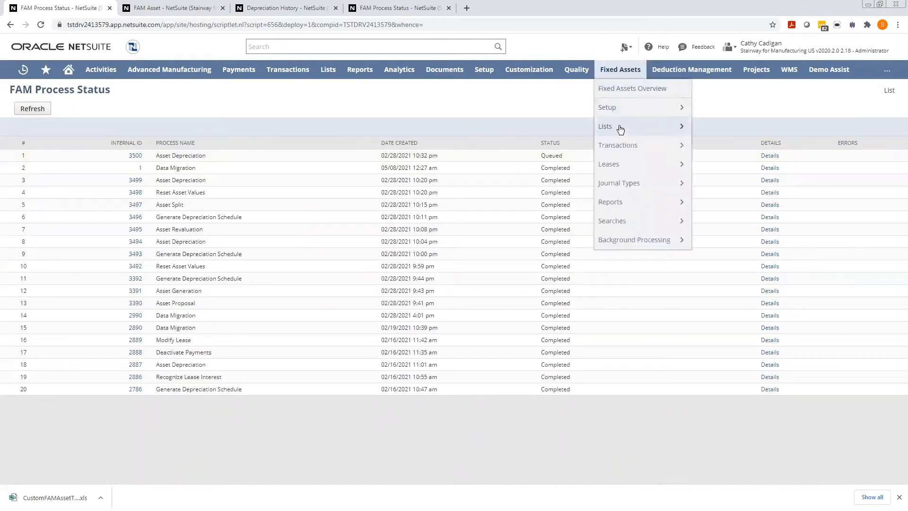
# Open the FAM Asset List in a new tab, then FAM000023's record in another tab
pyautogui.moveTo(623, 127)
pyautogui.rightClick(705, 131)
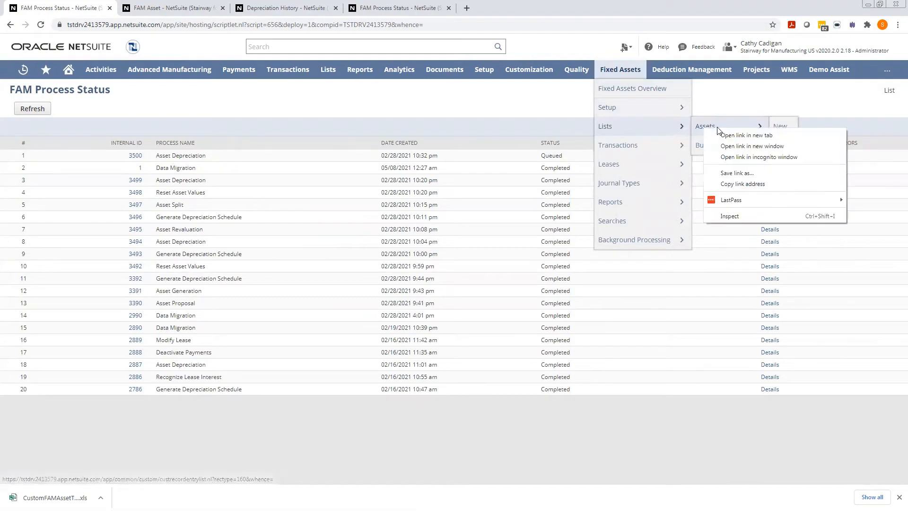
pyautogui.press('Escape')
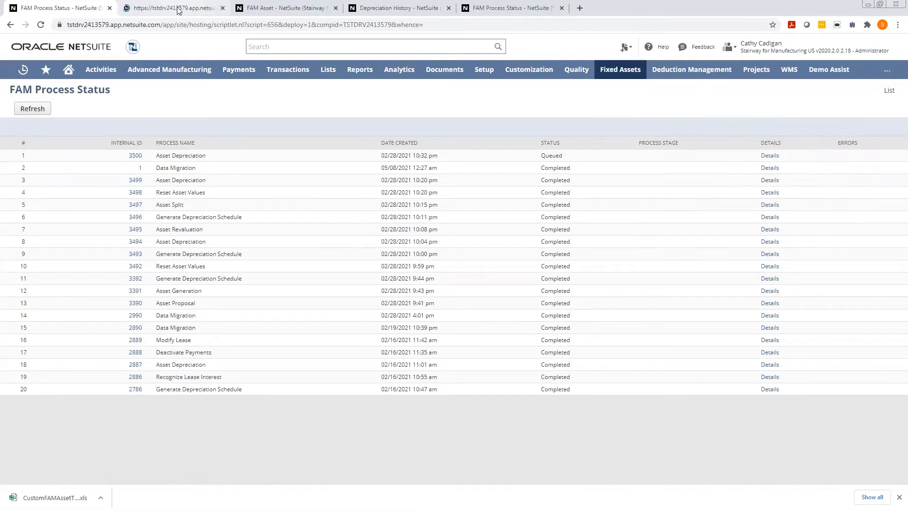
pyautogui.click(180, 8)
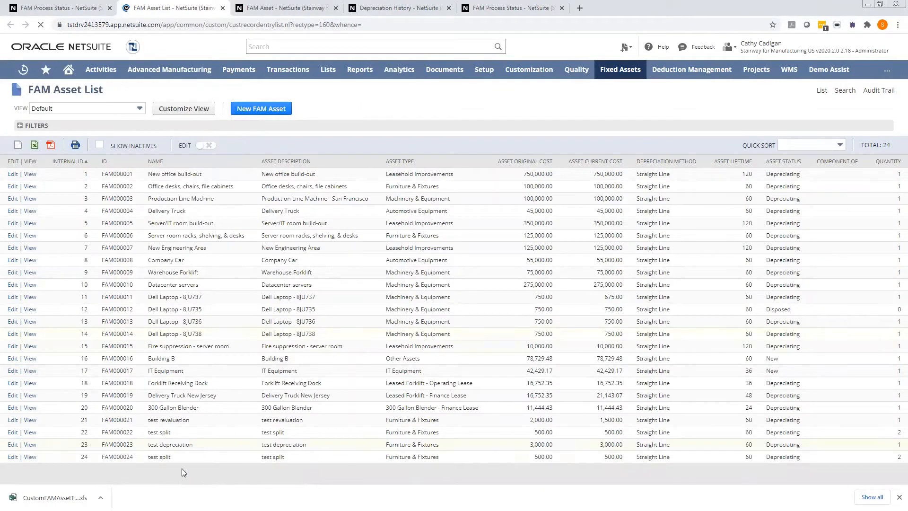
pyautogui.rightClick(35, 445)
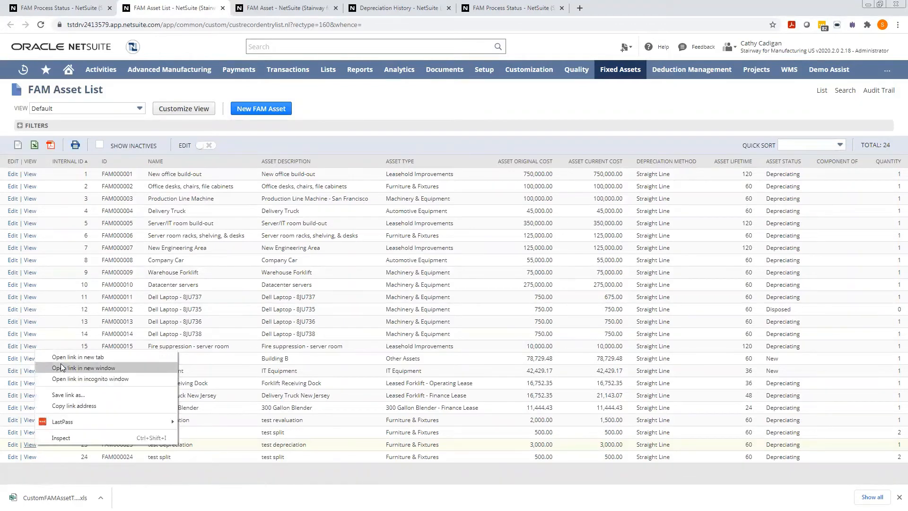
pyautogui.click(62, 358)
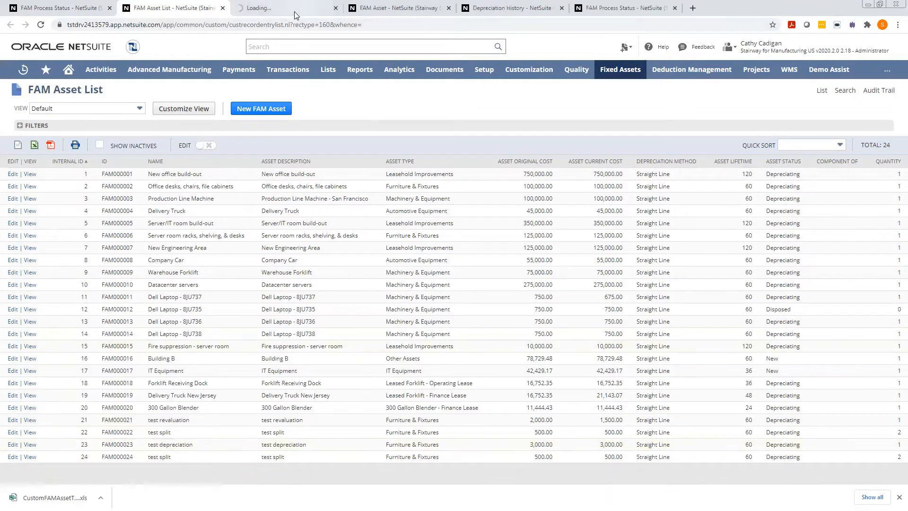
# Show records 51–61 of 61 in FAM000023's Accounting Method depreciation history
pyautogui.click(294, 11)
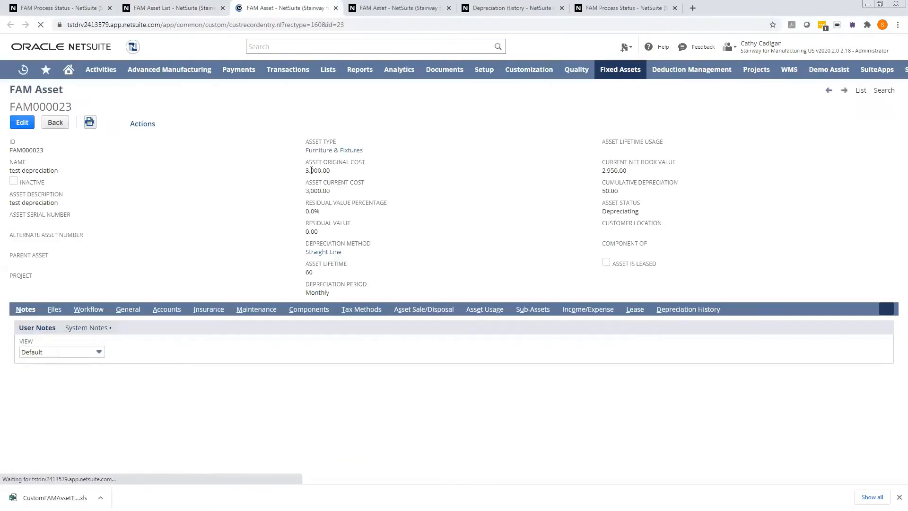
pyautogui.click(667, 310)
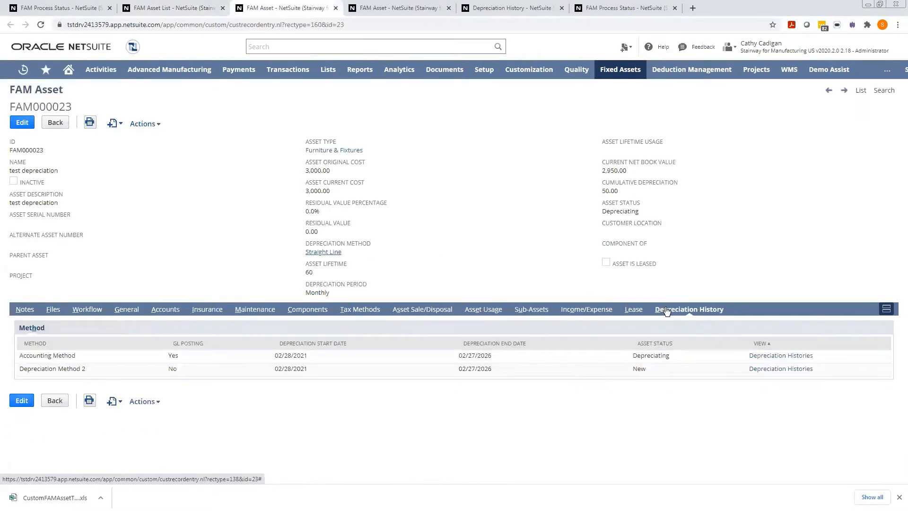
pyautogui.click(796, 361)
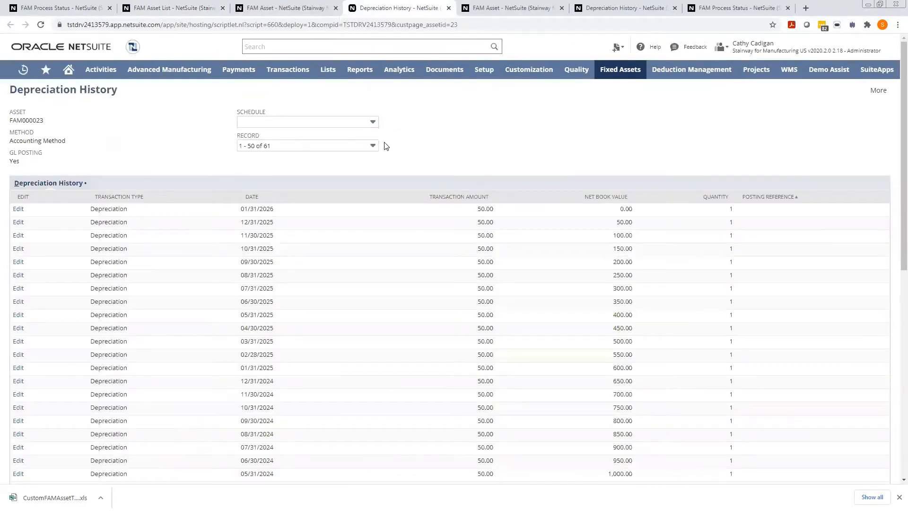
pyautogui.click(373, 146)
pyautogui.click(329, 168)
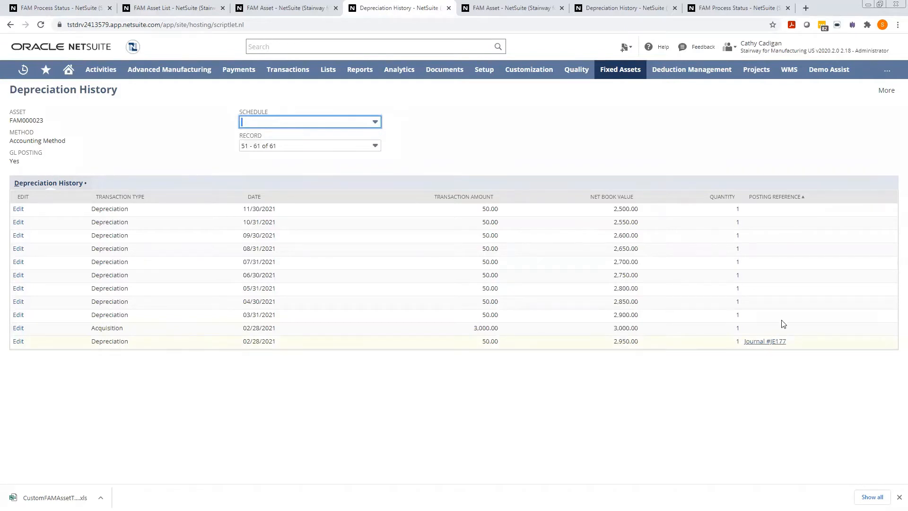
pyautogui.rightClick(776, 347)
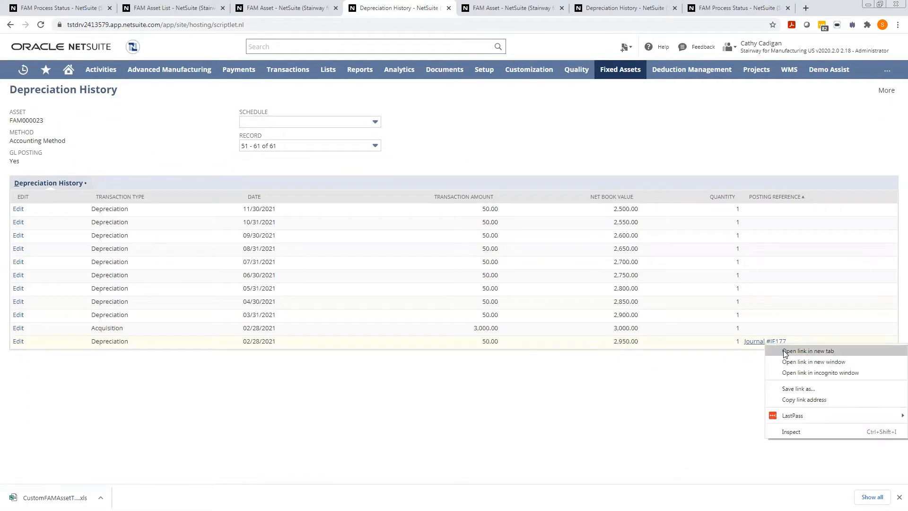
# Open journal JE177 in a new tab and compare it with the depreciation history
pyautogui.click(799, 355)
pyautogui.click(461, 10)
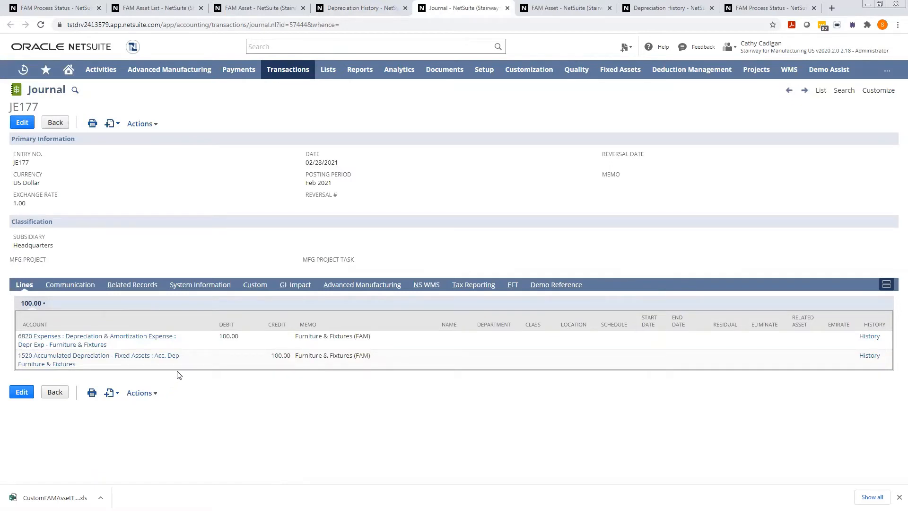
pyautogui.click(362, 9)
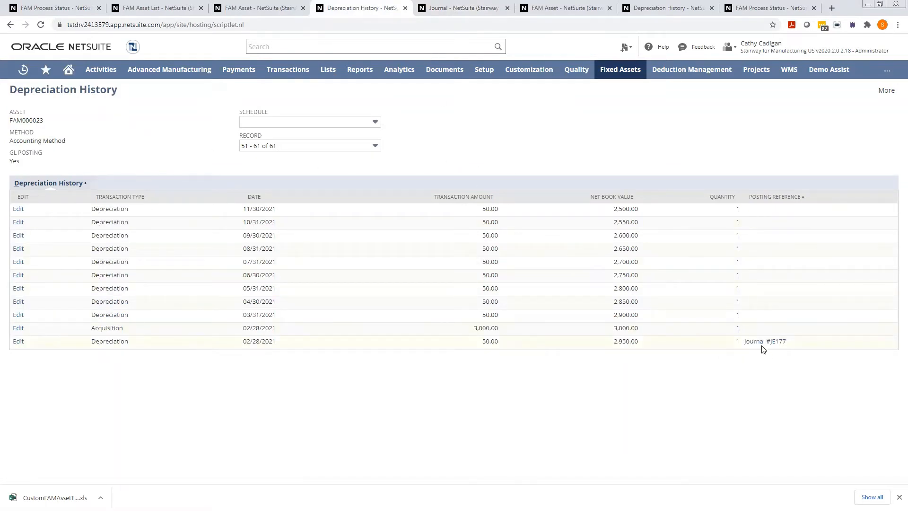
pyautogui.click(445, 8)
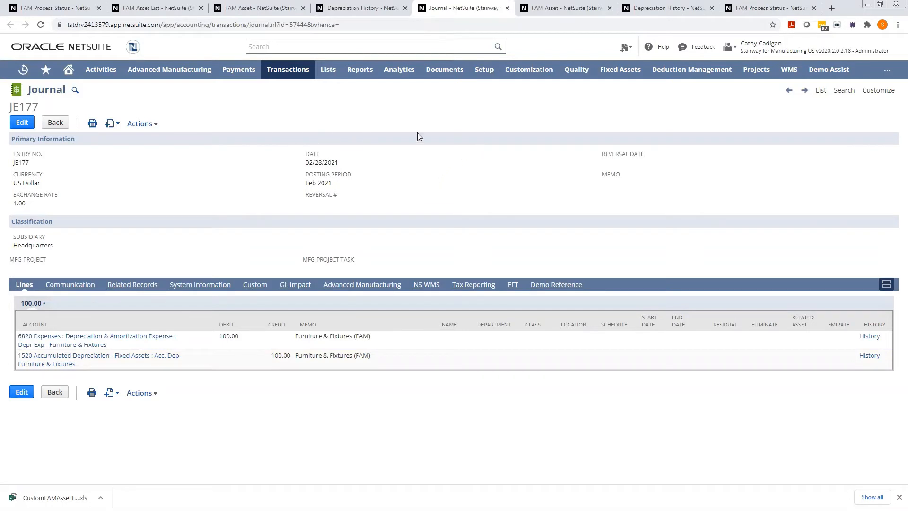
# Begin an Asset Revaluation for FAM000021 test revaluation, book value 1,475.00
pyautogui.moveTo(623, 72)
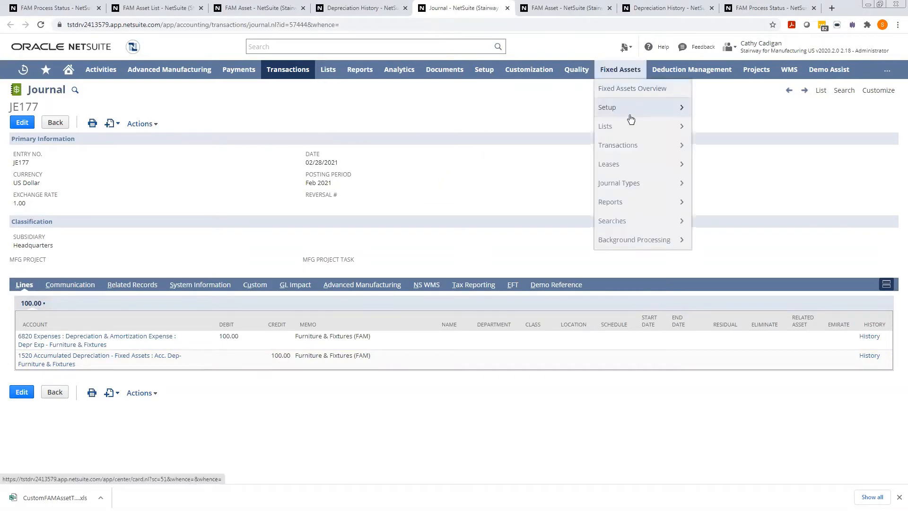
pyautogui.moveTo(631, 147)
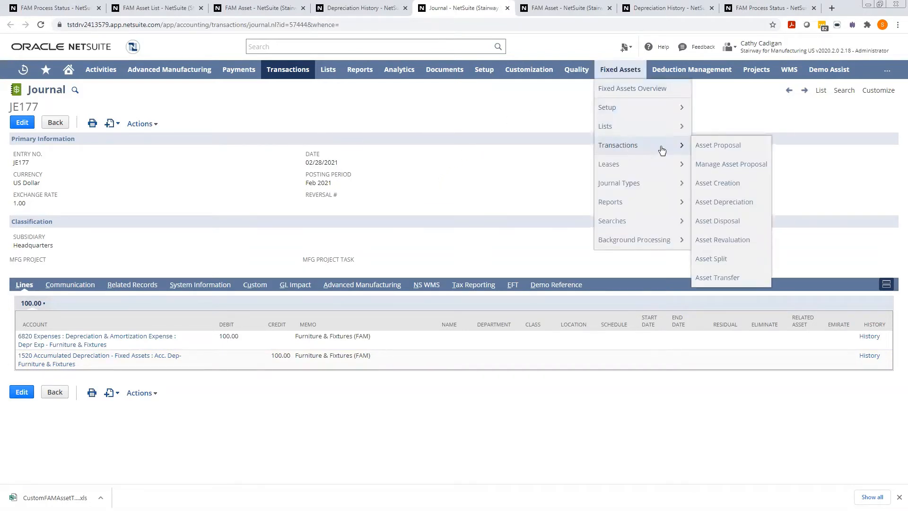
pyautogui.click(718, 242)
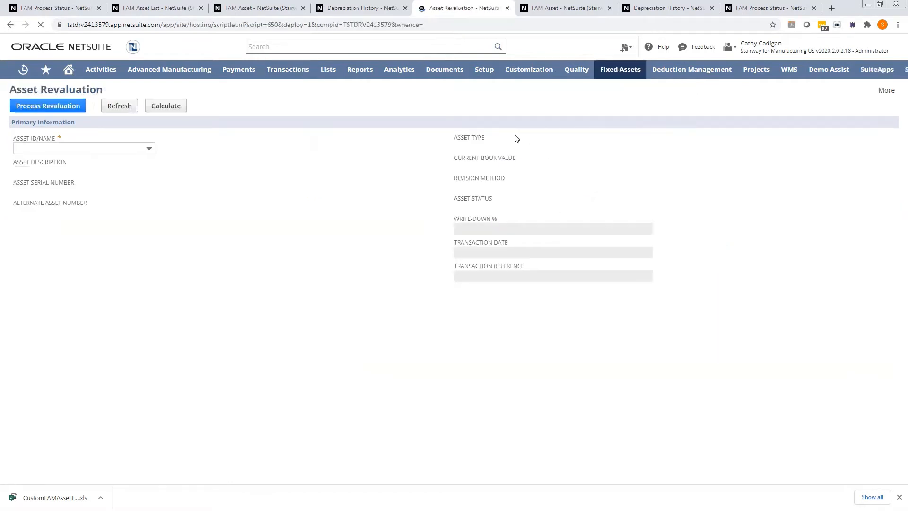
pyautogui.click(141, 150)
pyautogui.moveTo(163, 176); pyautogui.dragTo(172, 245)
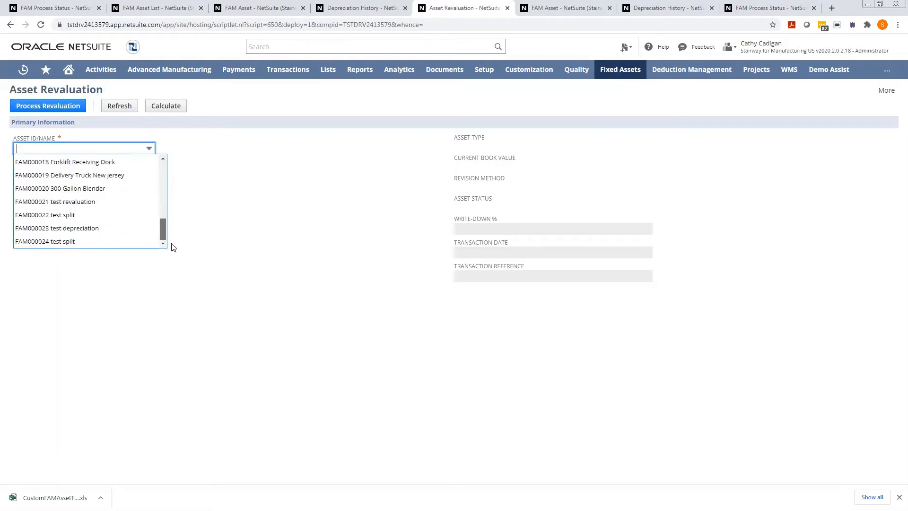
pyautogui.click(91, 205)
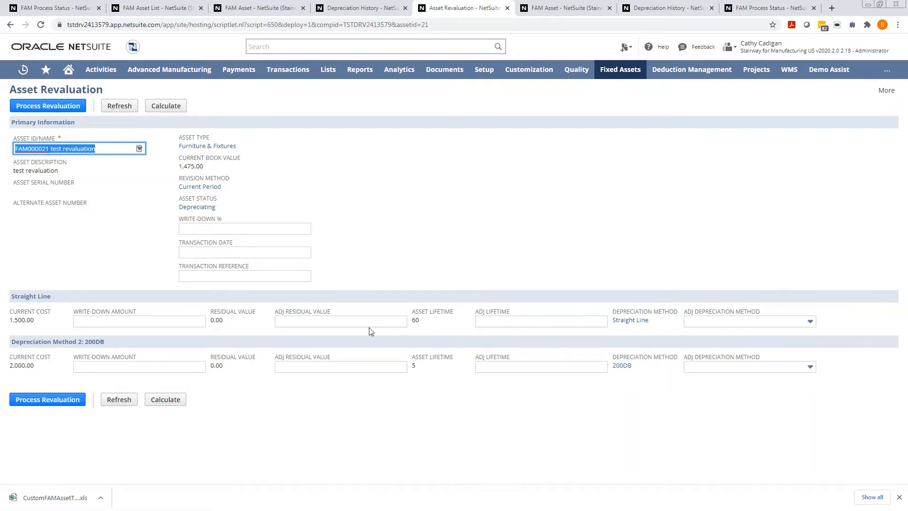
# Enter a 500.00 Straight Line write-down for FAM000021 and attempt to process the revaluation
pyautogui.click(118, 322)
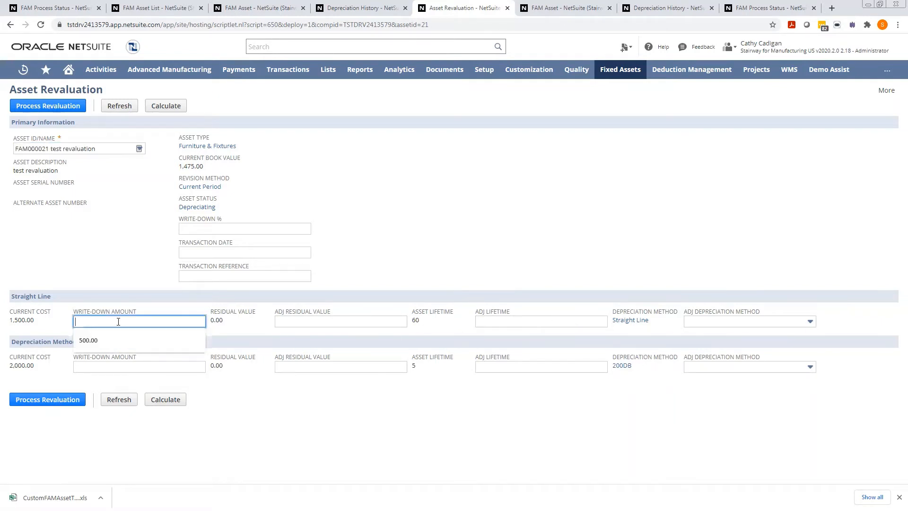
pyautogui.click(101, 337)
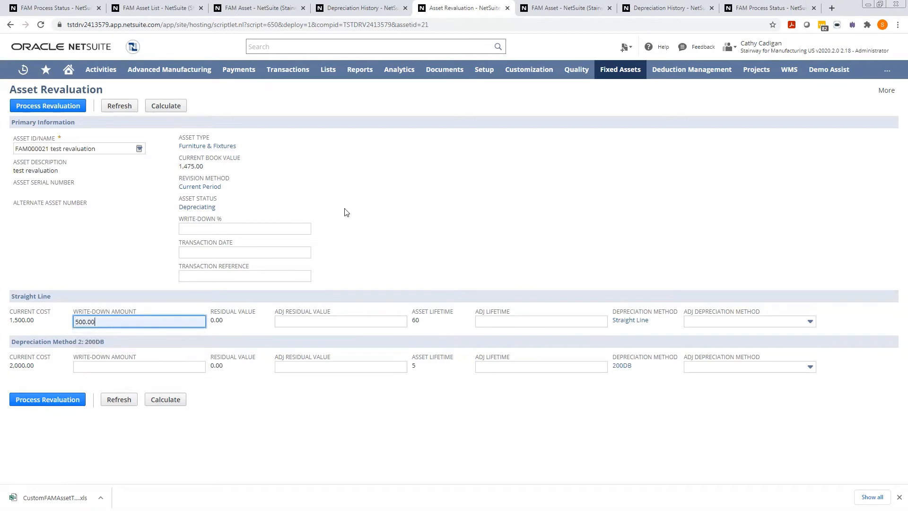
pyautogui.click(408, 195)
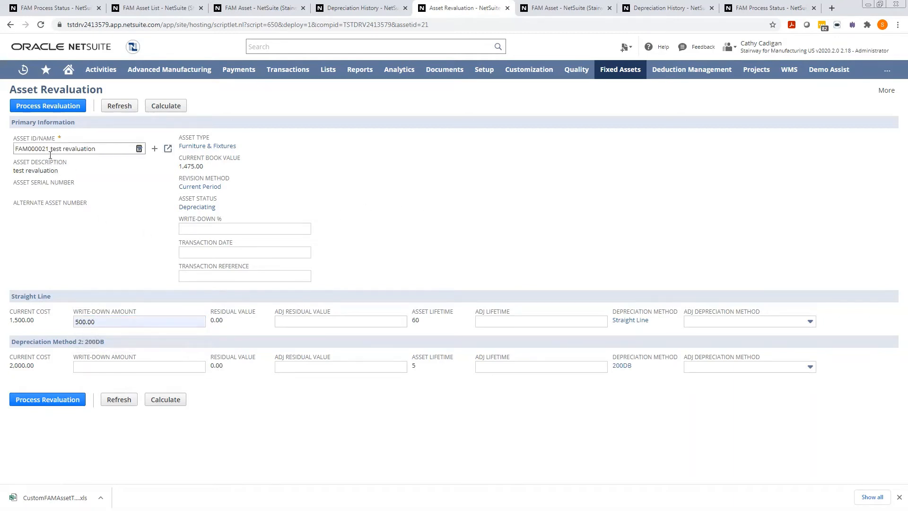
pyautogui.click(56, 107)
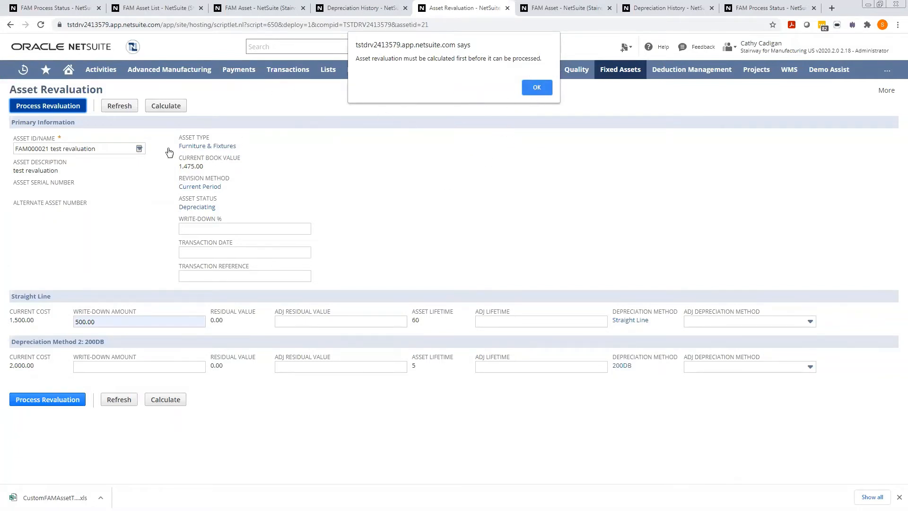
pyautogui.click(531, 90)
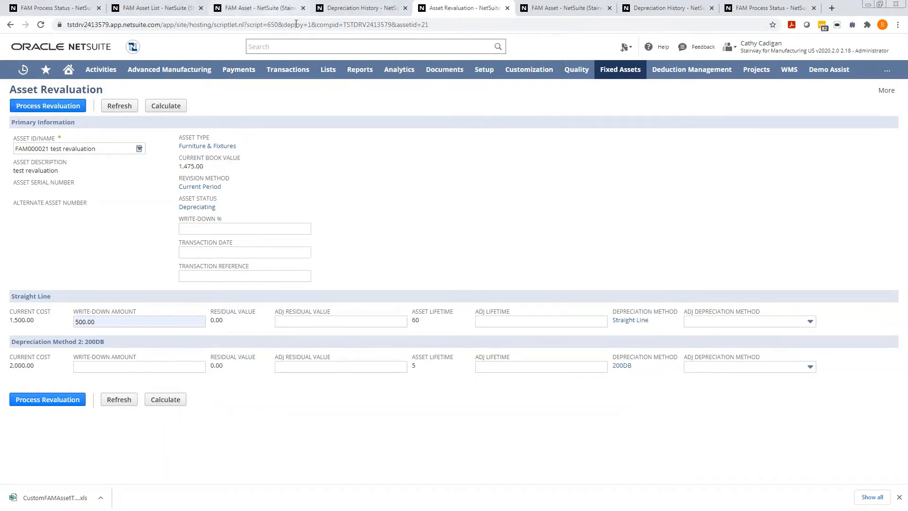
pyautogui.click(274, 8)
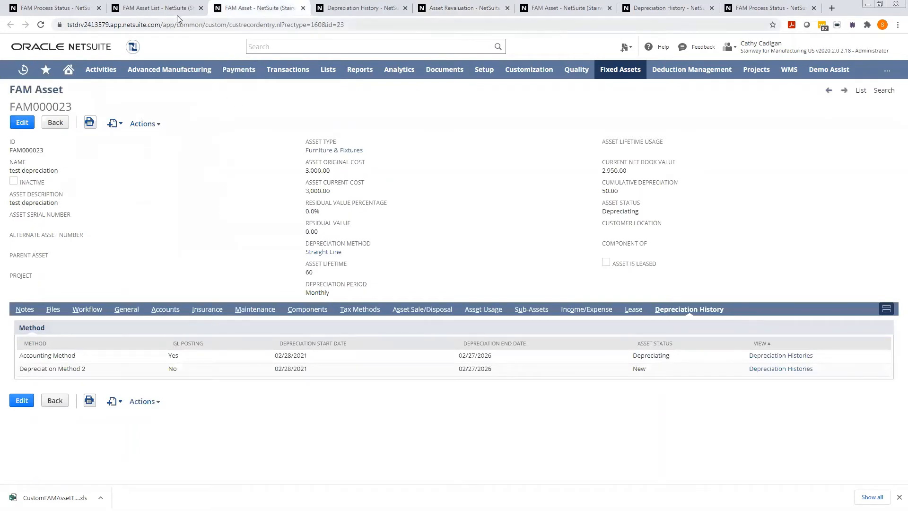
# Open FAM000021's asset record in a new tab and list its depreciation methods
pyautogui.click(161, 9)
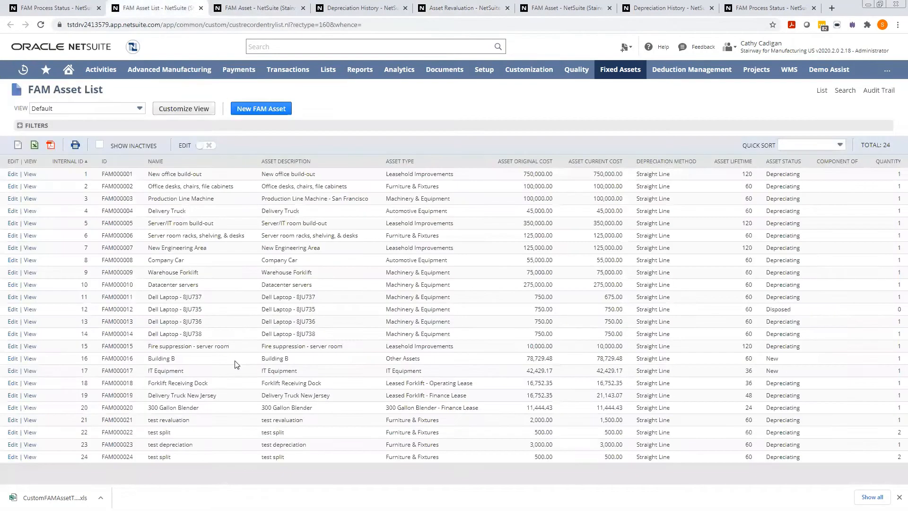
pyautogui.rightClick(32, 424)
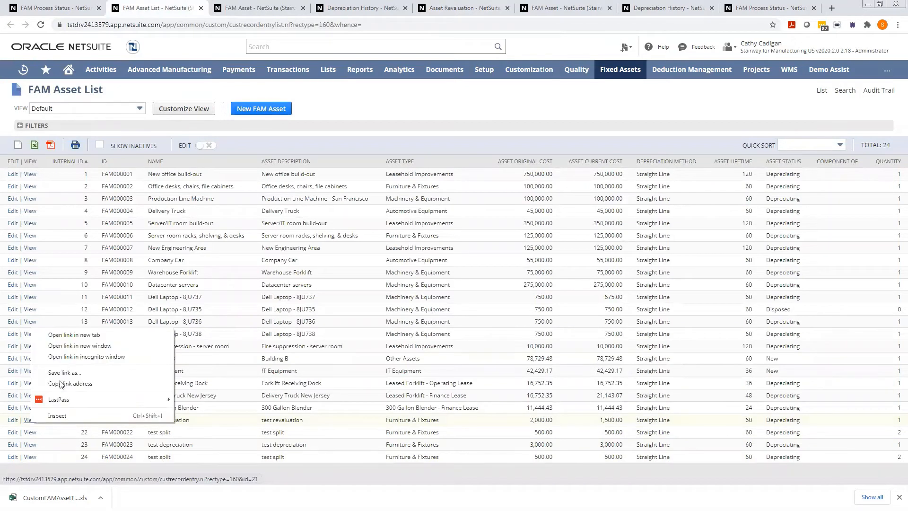
pyautogui.click(74, 334)
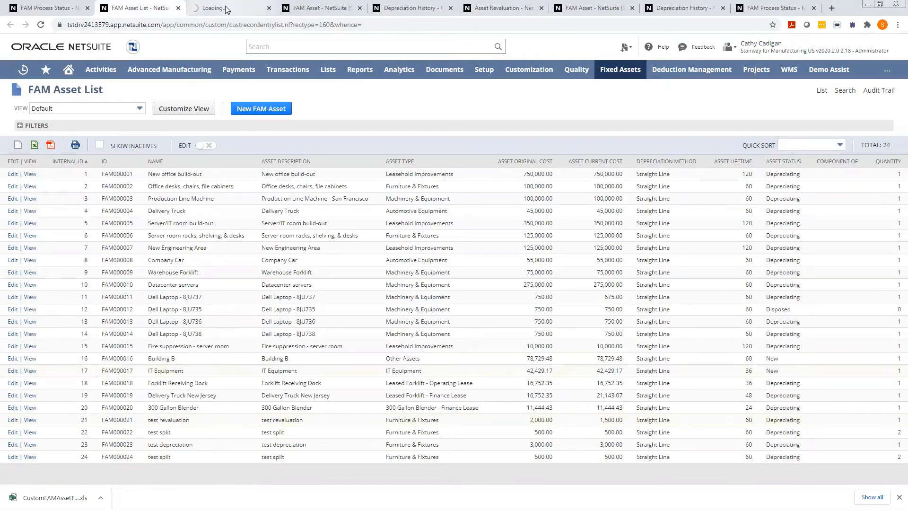
pyautogui.hotkey('ctrl', 'Tab')
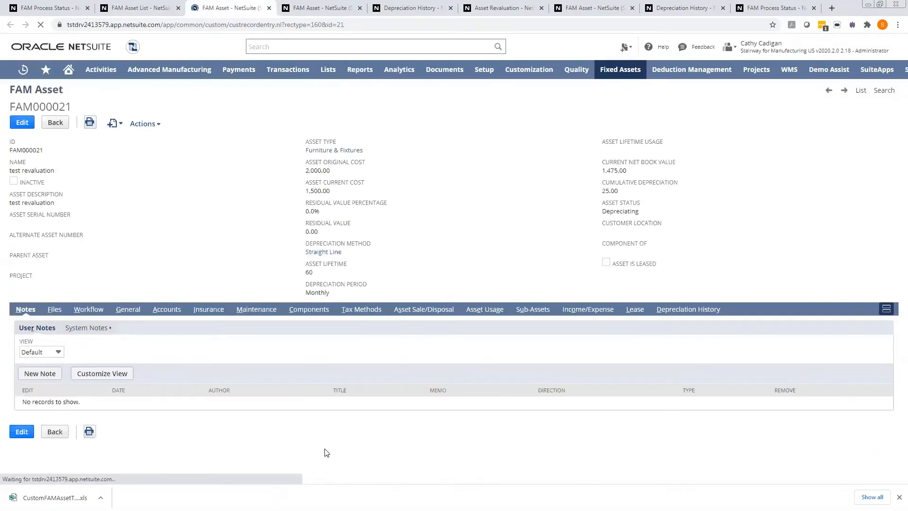
pyautogui.click(696, 309)
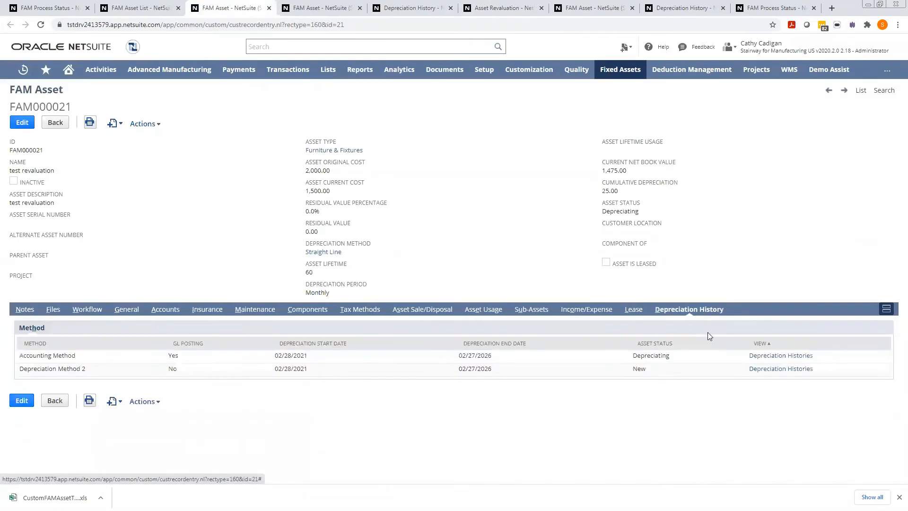
# Show FAM000021's Accounting Method records 51–63, highlighting the 33.33 depreciation and 500.00 write-down
pyautogui.click(771, 356)
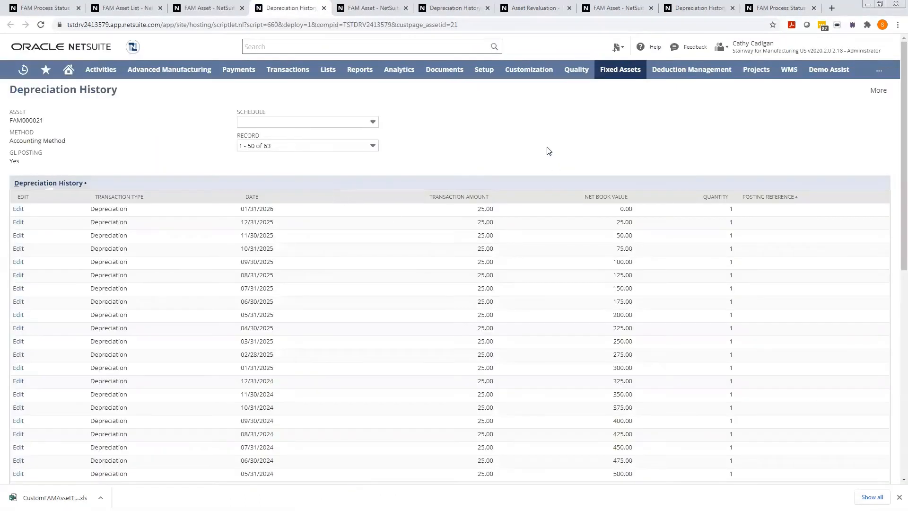
pyautogui.scroll(-1, 518, 170)
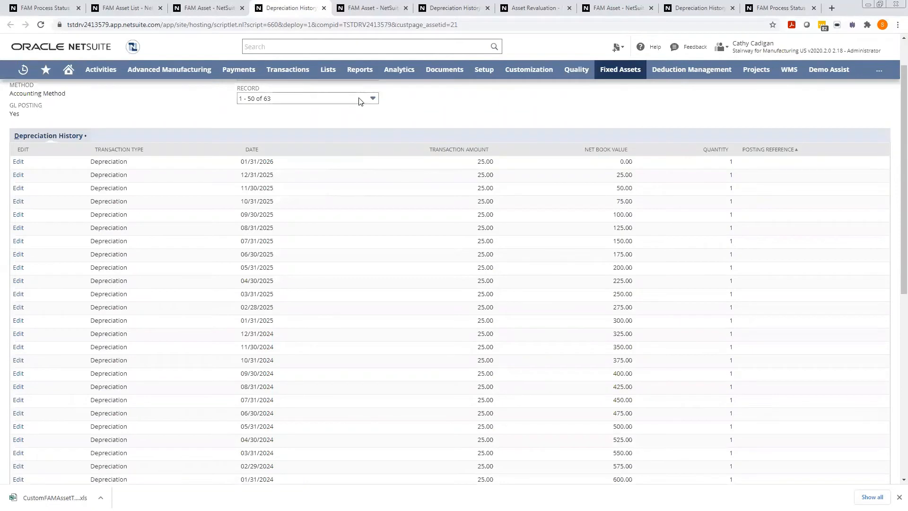
pyautogui.click(359, 101)
pyautogui.click(343, 124)
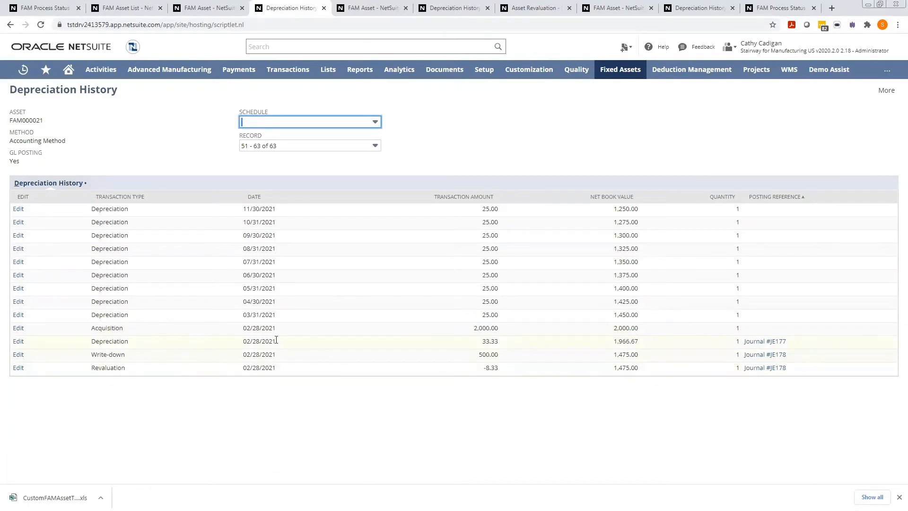
pyautogui.moveTo(479, 344); pyautogui.dragTo(621, 335)
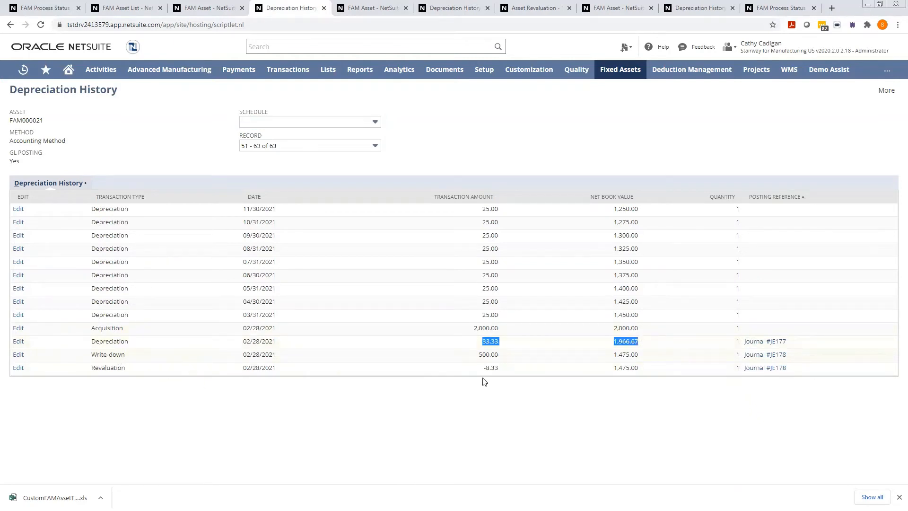
pyautogui.moveTo(476, 357); pyautogui.dragTo(508, 356)
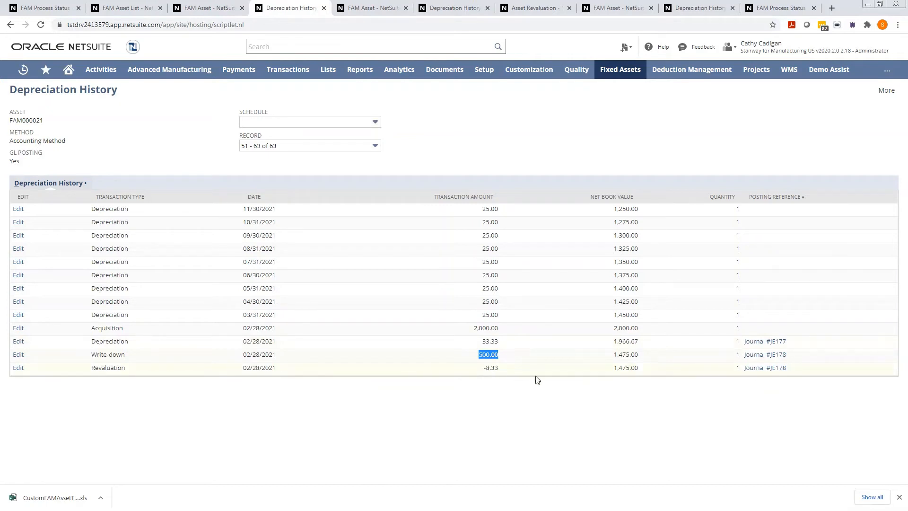
# Open journal JE178, holding FAM000021's 500.00 write-down and 8.33 revaluation, in a new tab
pyautogui.rightClick(778, 358)
pyautogui.click(801, 365)
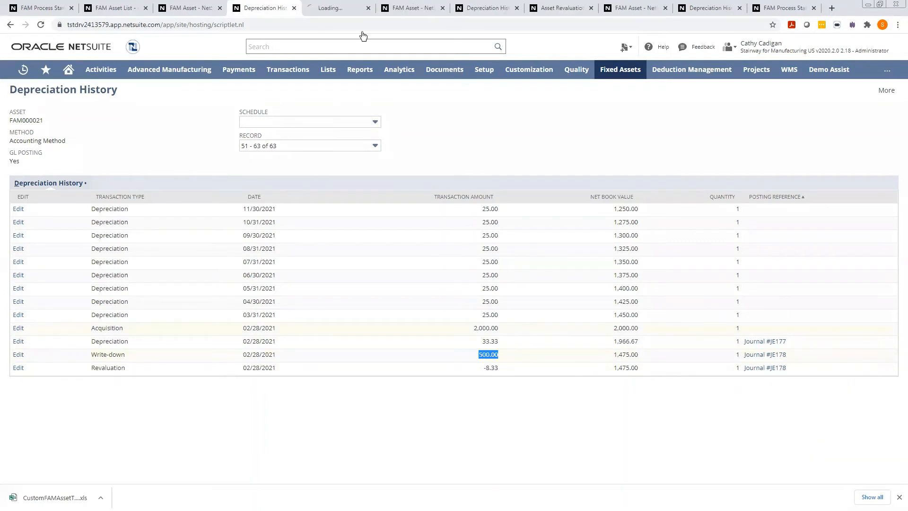
pyautogui.click(335, 9)
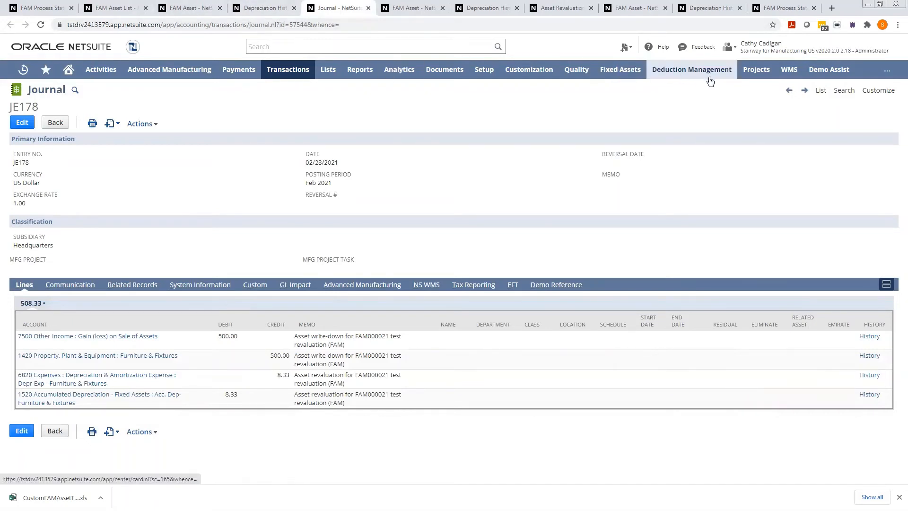
# Start an Asset Split for FAM000022 test split, loading its 500.00 cost and 491.66 book value
pyautogui.moveTo(615, 75)
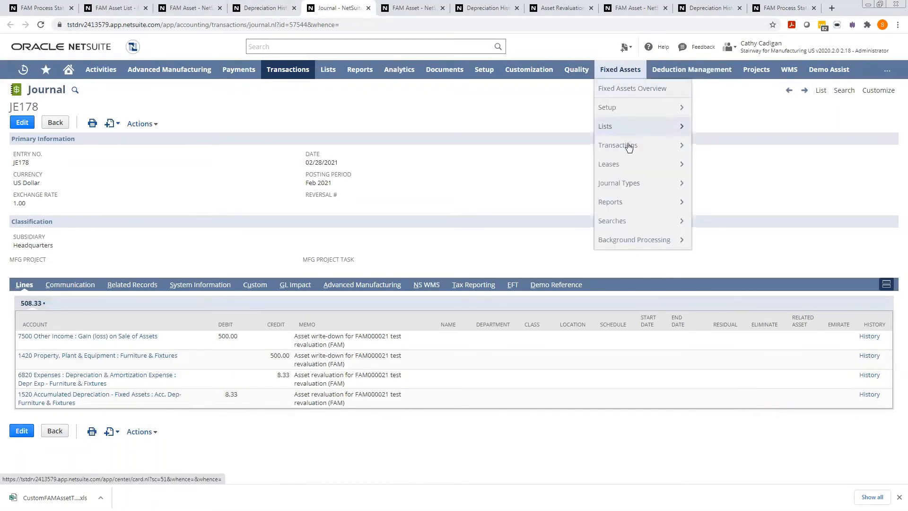
pyautogui.moveTo(629, 146)
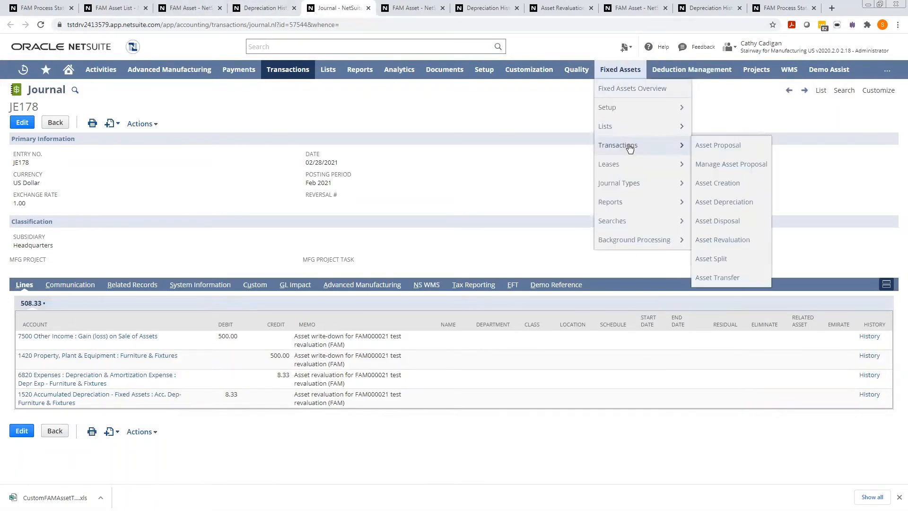
pyautogui.click(719, 262)
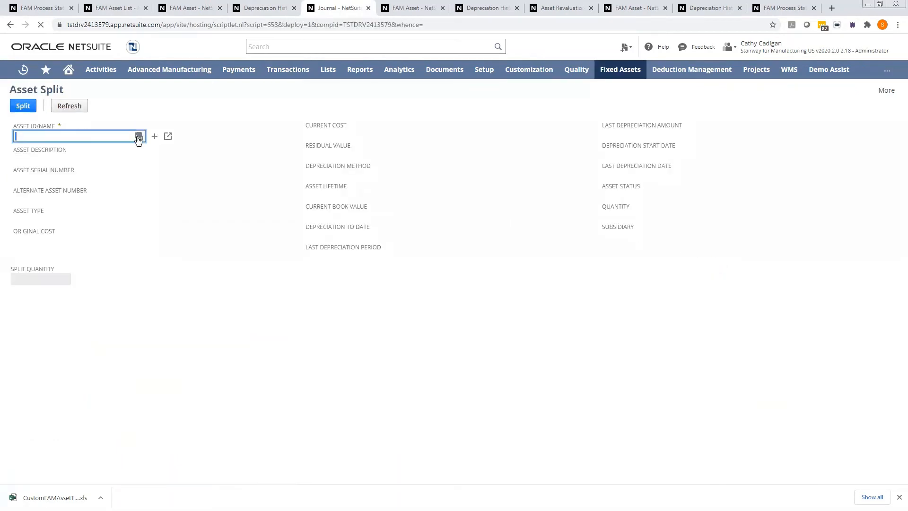
pyautogui.click(139, 137)
pyautogui.scroll(-5, 141, 216)
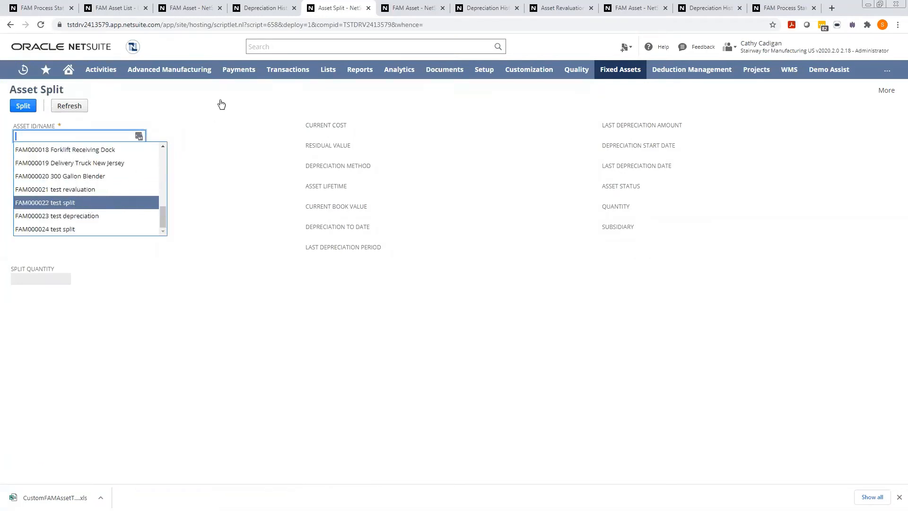
pyautogui.click(220, 156)
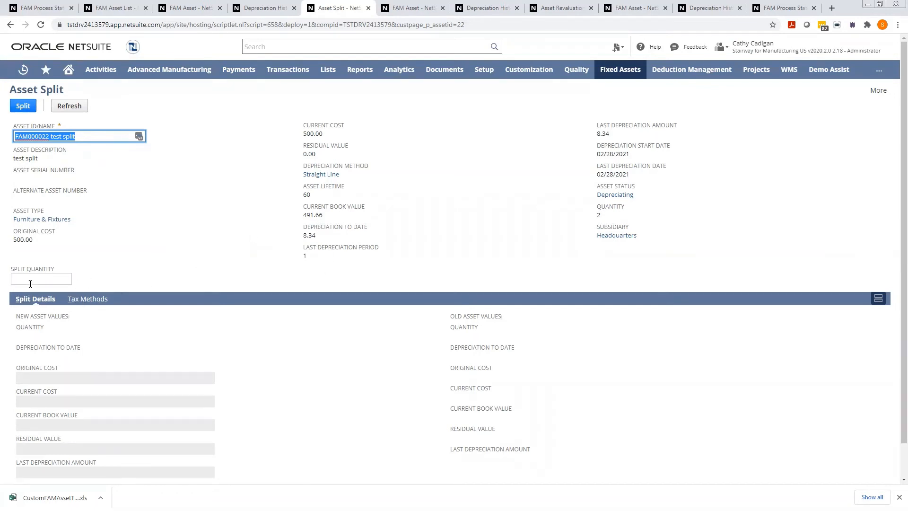
# Preview splitting quantity 1 off FAM000022 (new asset cost 250.00), then go back to the FAM Asset List
pyautogui.click(45, 279)
pyautogui.click(37, 299)
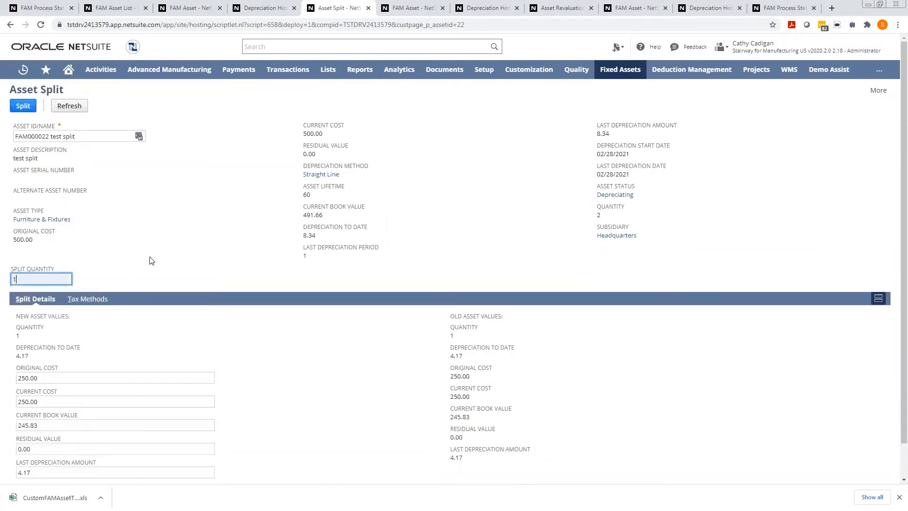
pyautogui.scroll(-2, 142, 340)
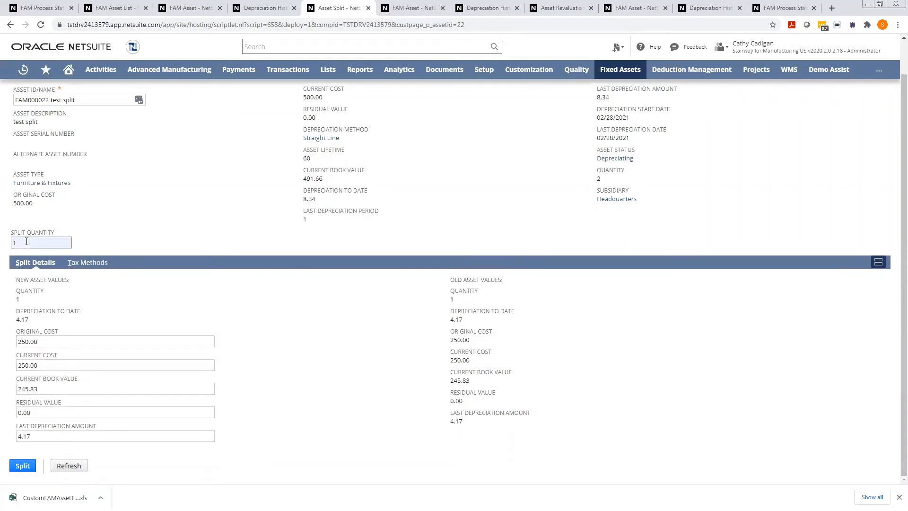
pyautogui.click(42, 342)
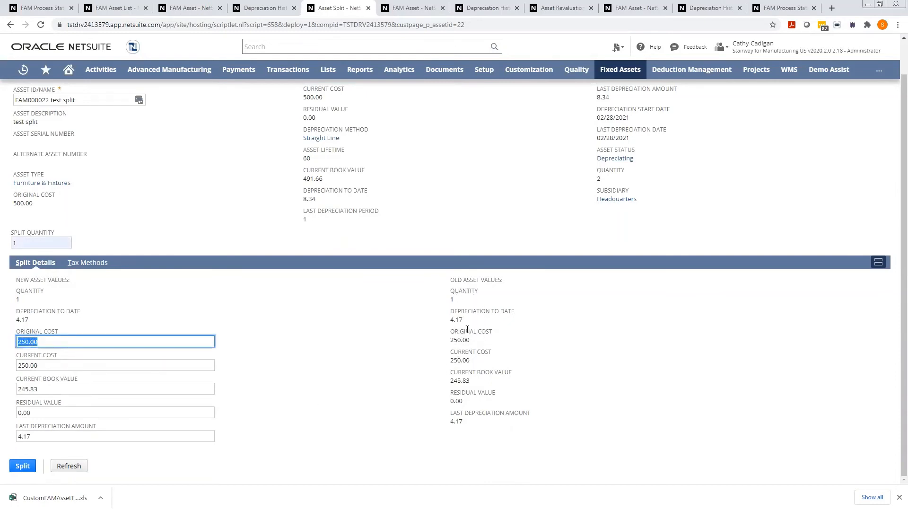
pyautogui.click(286, 311)
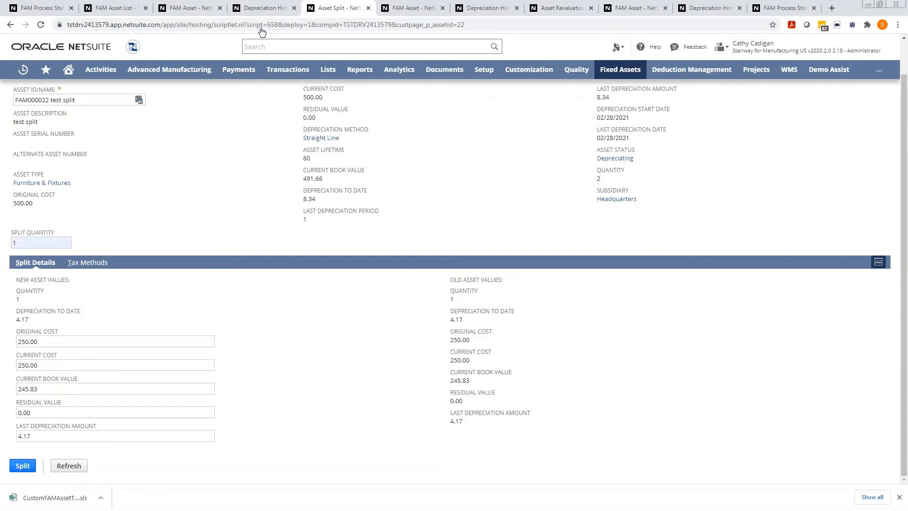
pyautogui.click(127, 9)
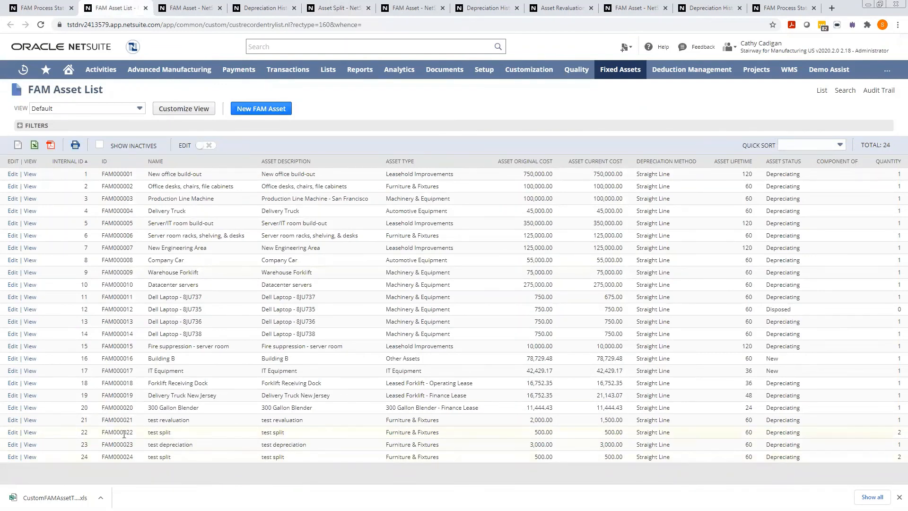
# Open the FAM000022 and FAM000024 asset records in new browser tabs, then view FAM000022
pyautogui.moveTo(114, 432); pyautogui.dragTo(131, 456)
pyautogui.rightClick(29, 432)
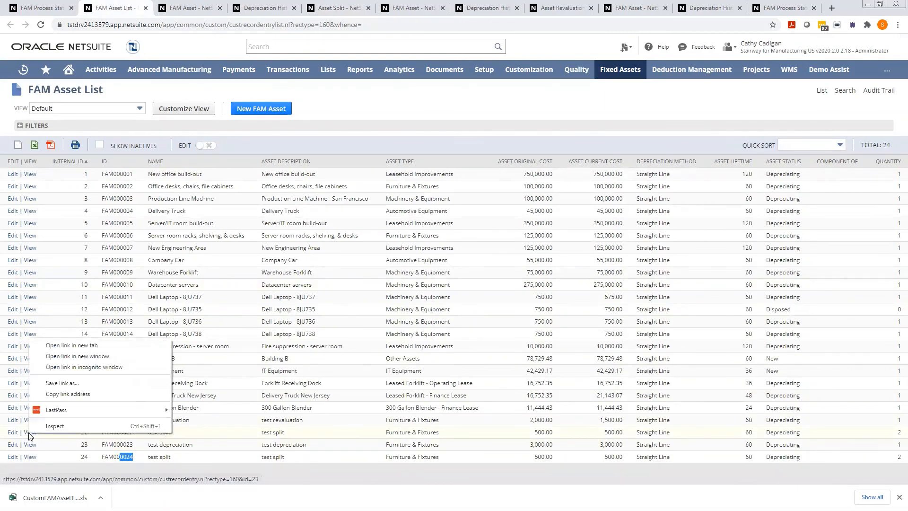
pyautogui.click(72, 345)
pyautogui.rightClick(31, 458)
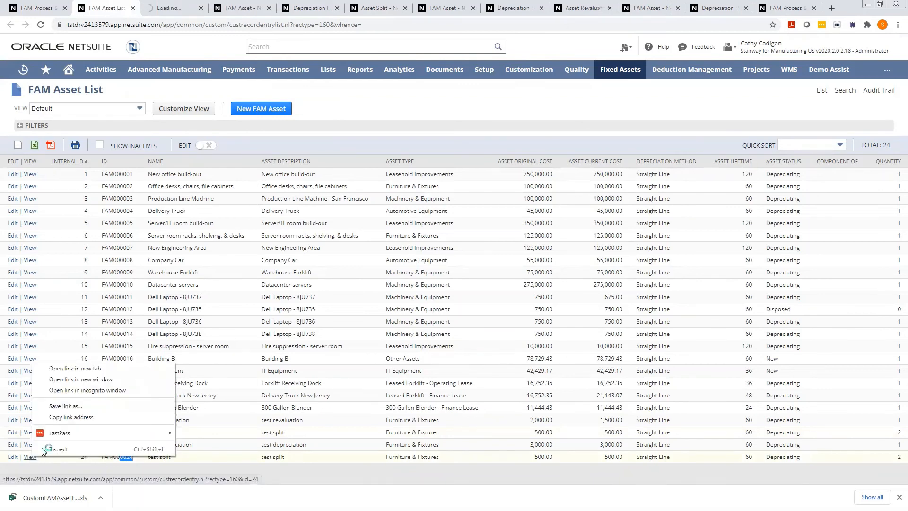
pyautogui.click(87, 369)
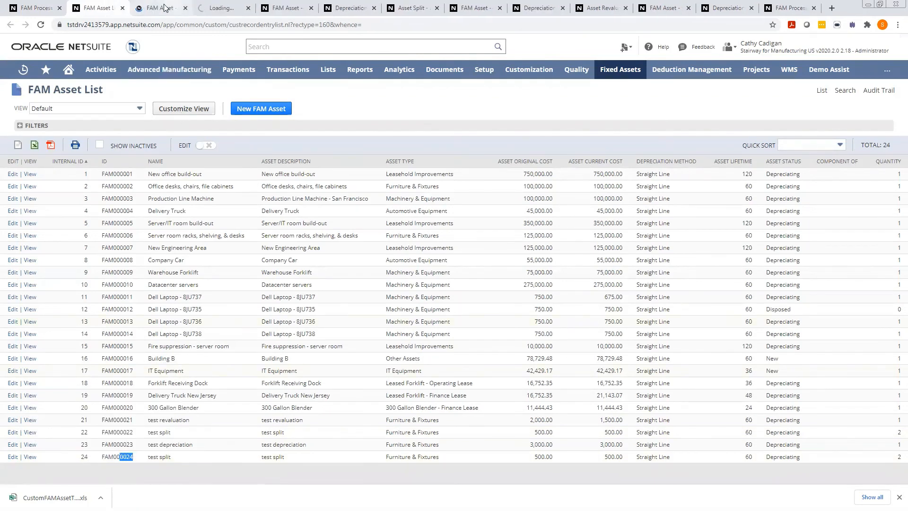
pyautogui.click(163, 8)
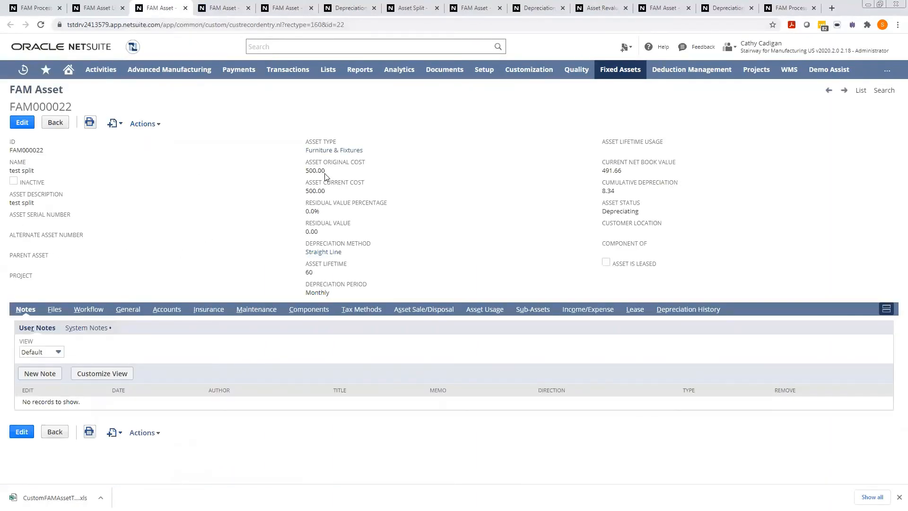
# Compare FAM000022's 500.00 original cost with FAM000024, then show FAM000022's accounting-method depreciation history
pyautogui.moveTo(307, 170); pyautogui.dragTo(316, 166)
pyautogui.click(235, 10)
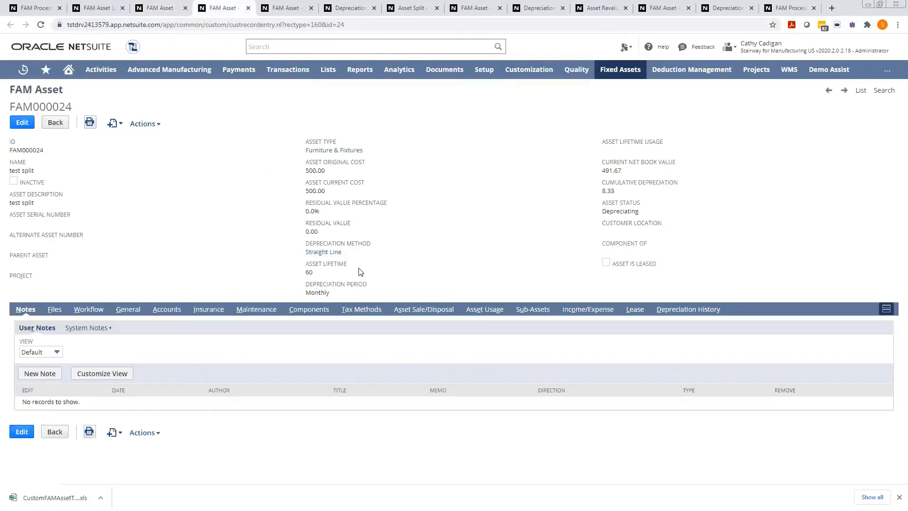
pyautogui.click(163, 11)
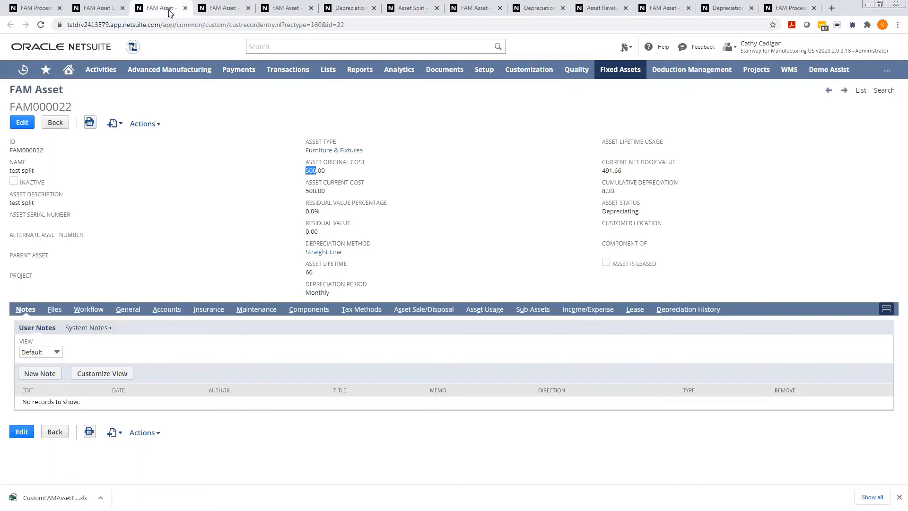
pyautogui.click(675, 310)
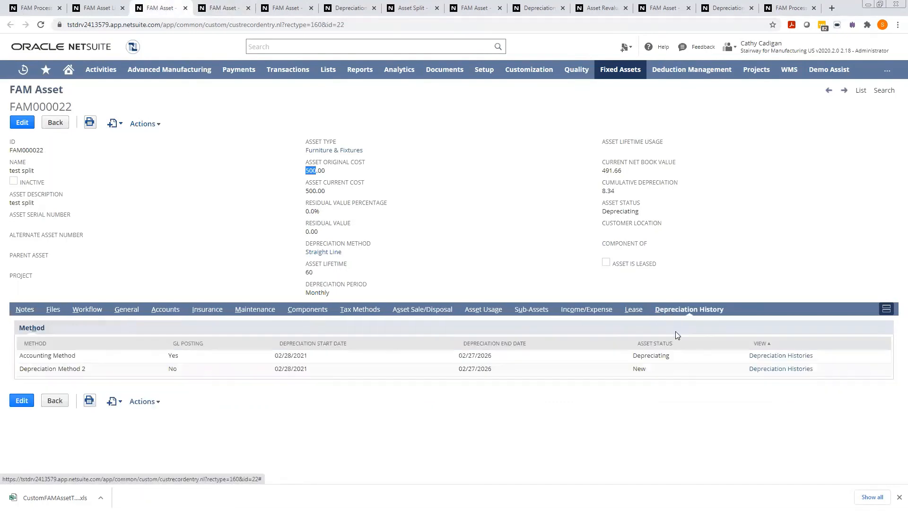
pyautogui.click(759, 356)
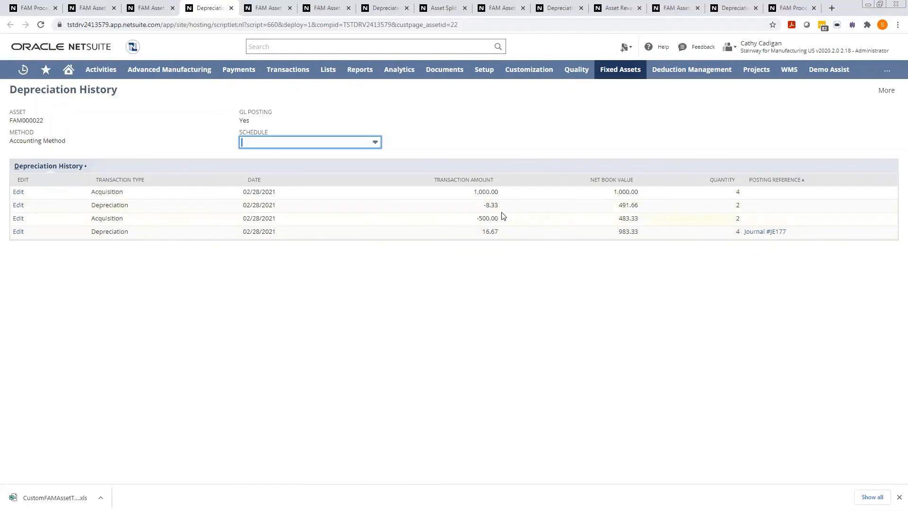
pyautogui.moveTo(472, 195); pyautogui.dragTo(521, 203)
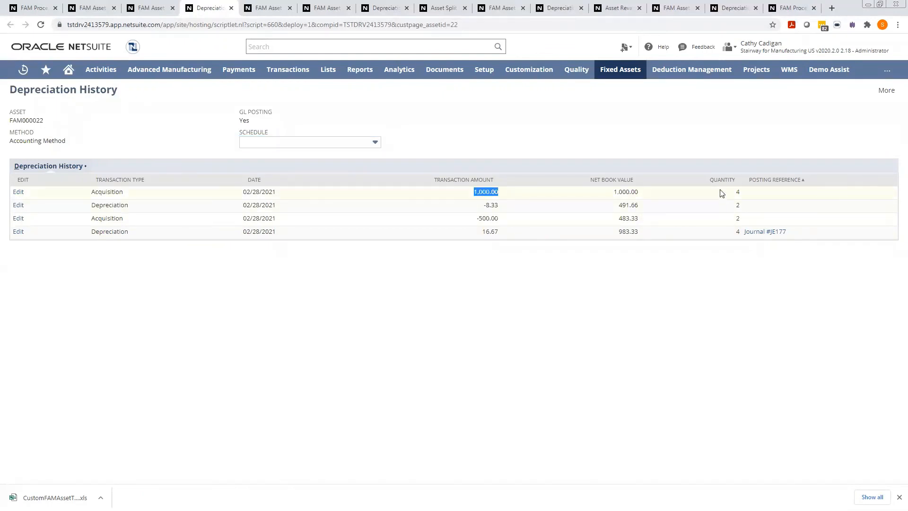
pyautogui.moveTo(726, 193); pyautogui.dragTo(744, 192)
pyautogui.moveTo(471, 223); pyautogui.dragTo(504, 221)
pyautogui.moveTo(620, 78)
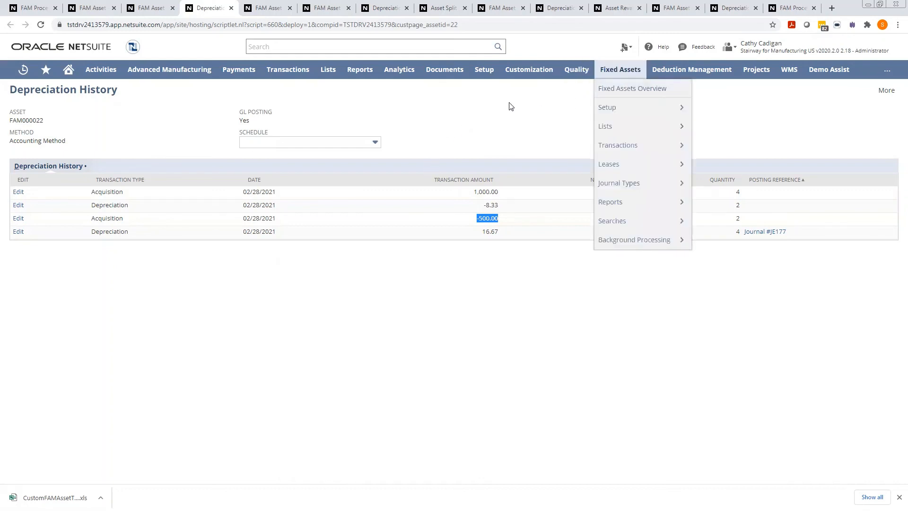